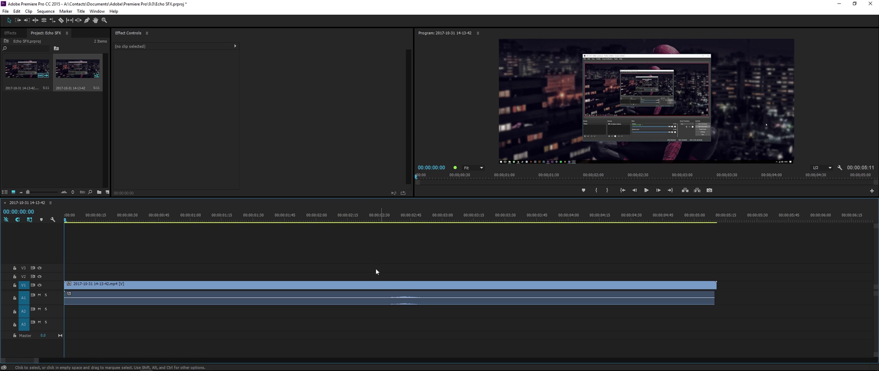
Play and scrub the sequence around the audio waveform to locate where the sound begins
drag(334, 221, 390, 232)
click(645, 190)
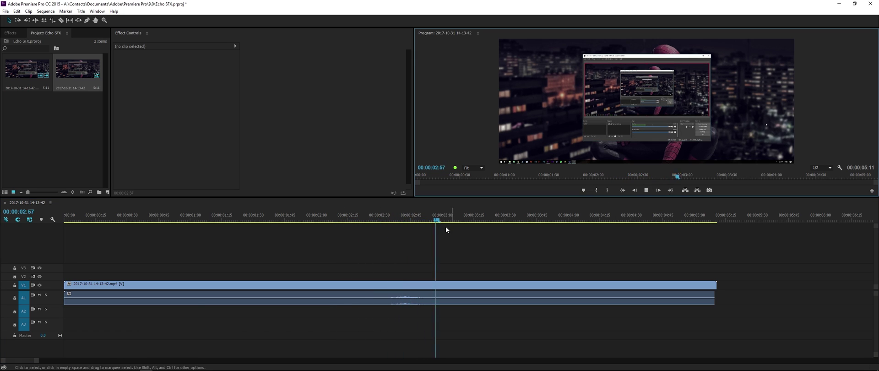
drag(440, 219, 390, 218)
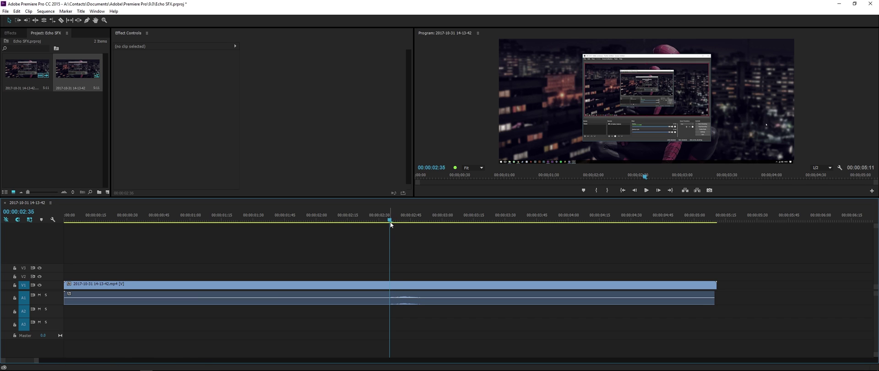
drag(390, 221, 374, 222)
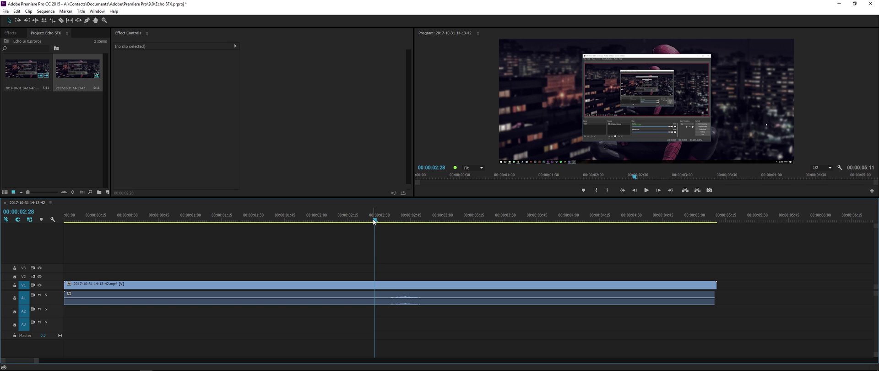
Unlink the clip's audio from its video and select only the audio on track A1
click(403, 289)
click(401, 306)
right_click(401, 301)
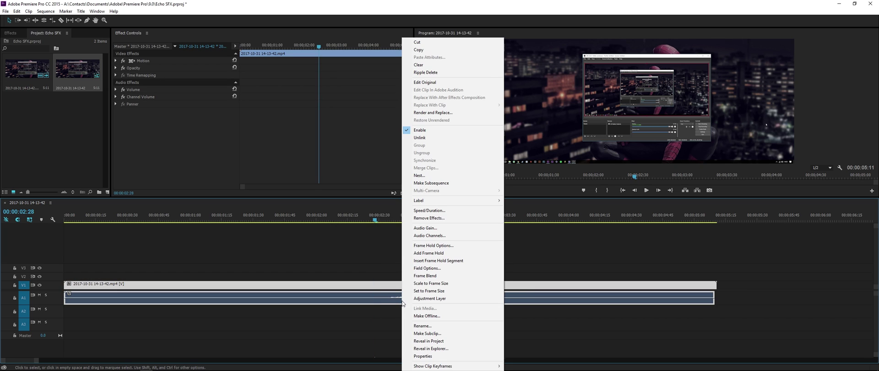
click(390, 302)
right_click(403, 303)
click(433, 150)
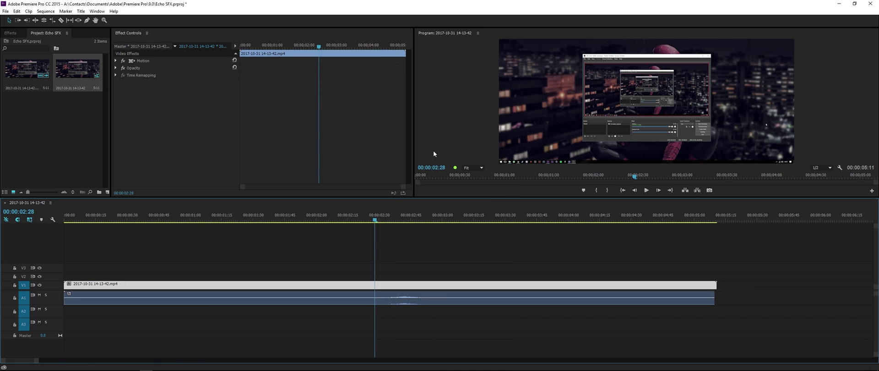
click(419, 300)
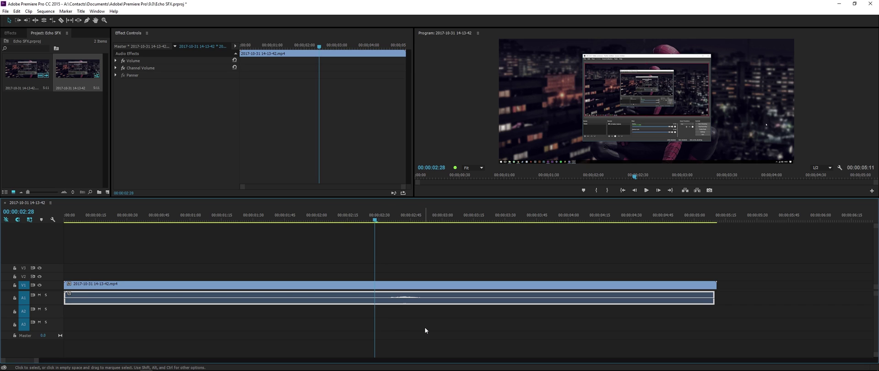
Split the video and audio at 00:00:02:34 and delete the portion before the cut
drag(377, 222, 388, 222)
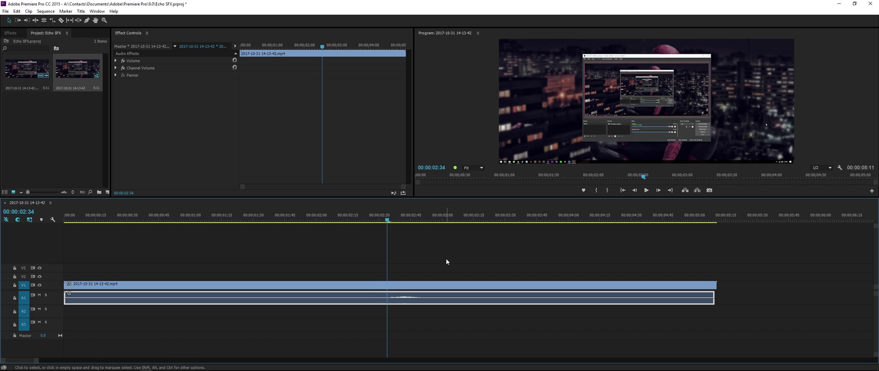
key(ctrl+k)
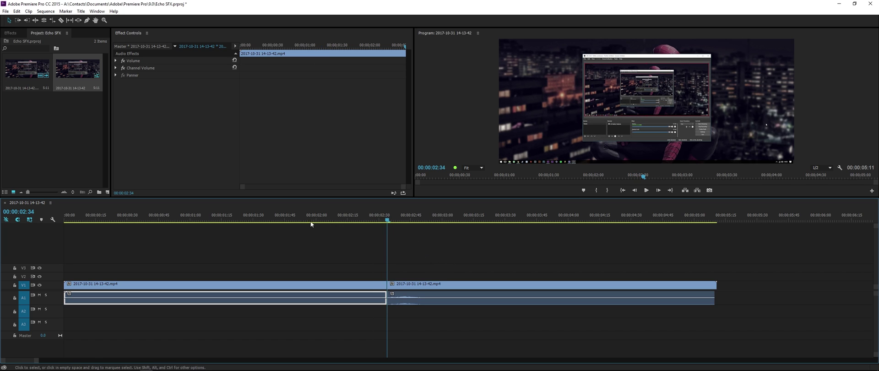
drag(271, 311, 236, 283)
key(Delete)
Move the remaining video and audio to the start of the sequence and return the playhead to 00:00:00:00
drag(416, 228, 504, 318)
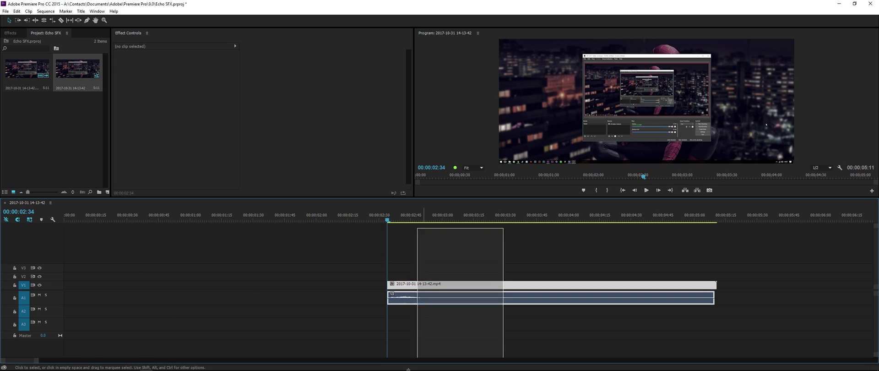
drag(447, 285, 124, 284)
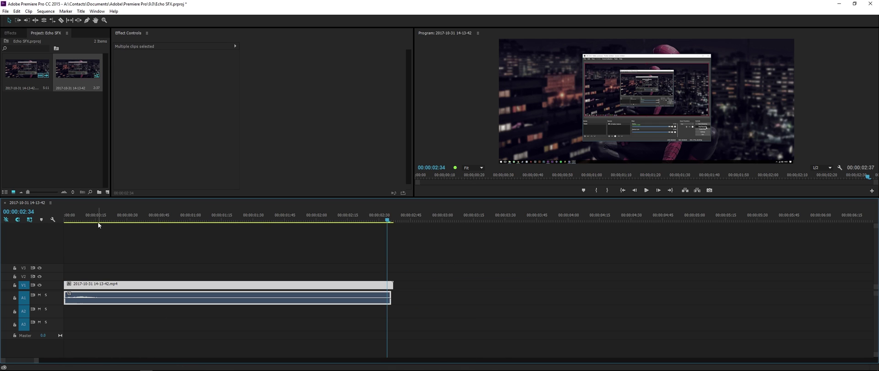
key(Home)
mouse_move(65, 220)
mouse_down()
mouse_move(80, 220)
mouse_move(67, 223)
mouse_up()
key(Home)
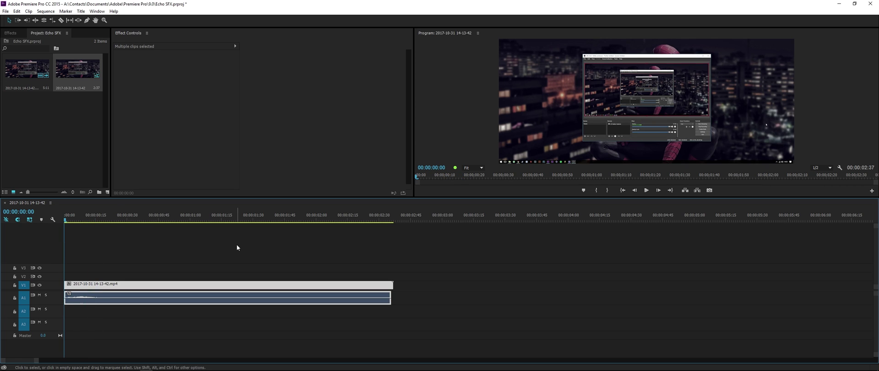
Play the trimmed clip from near its beginning to check the sound, and return the playhead to the start
click(192, 274)
drag(65, 218, 76, 243)
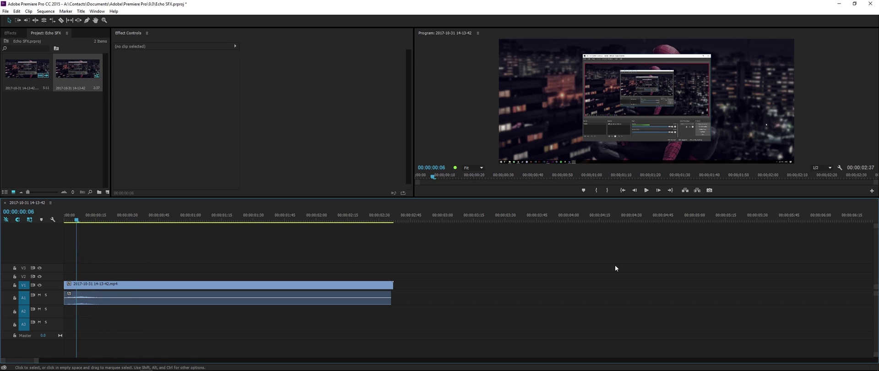
click(646, 190)
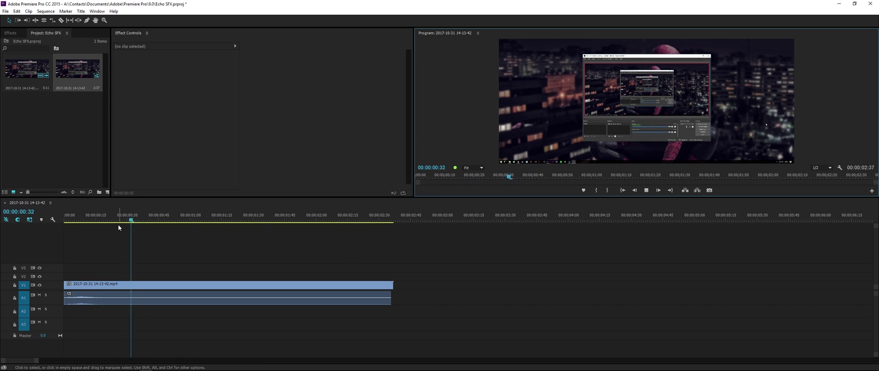
click(65, 217)
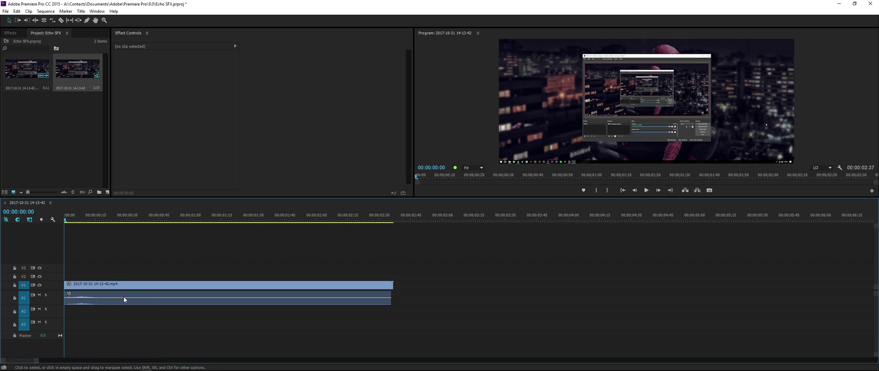
Split the video and audio at 00:00:00:28, just after the sound in the waveform
drag(76, 230, 123, 232)
drag(172, 251, 158, 311)
key(ctrl+k)
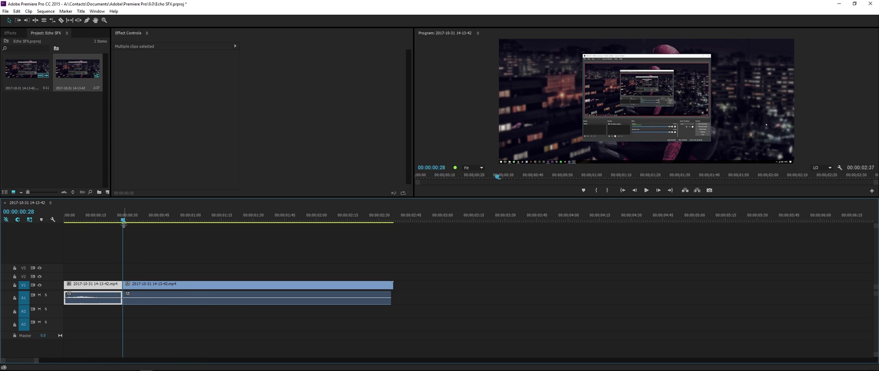
Scrub through the short sound segment and the silent segment after the cut to compare their audio
drag(124, 224, 97, 241)
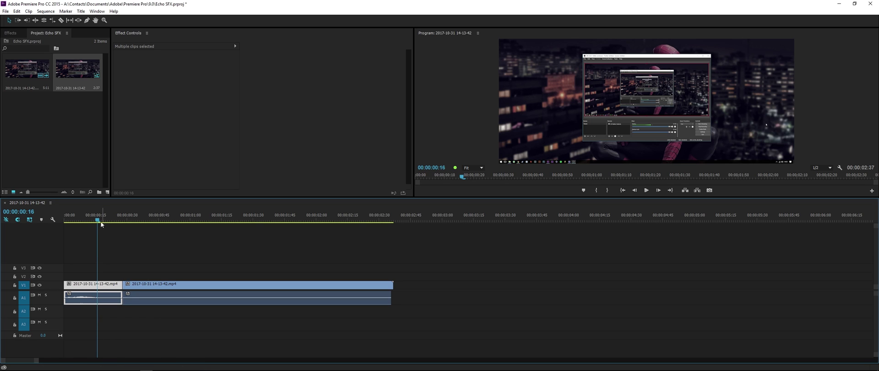
drag(102, 223, 61, 224)
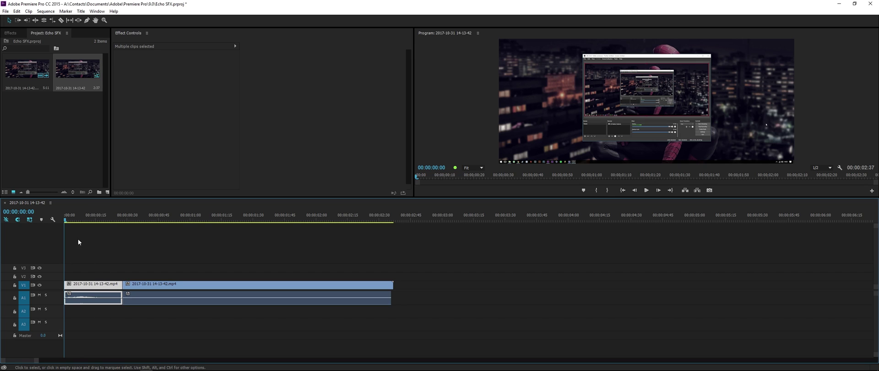
drag(75, 223, 103, 227)
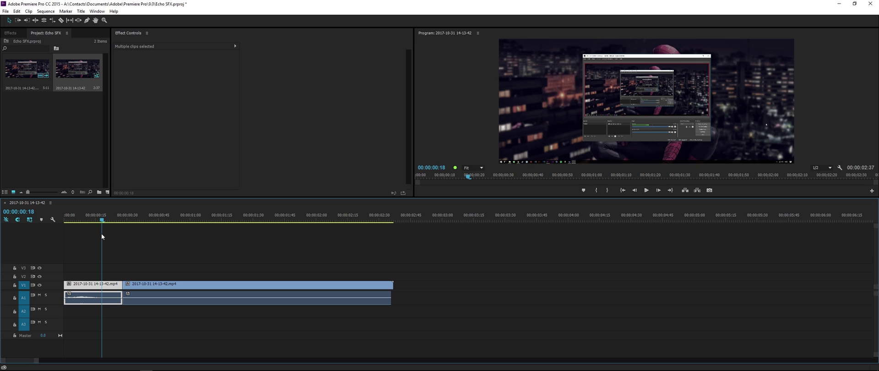
drag(101, 234, 98, 233)
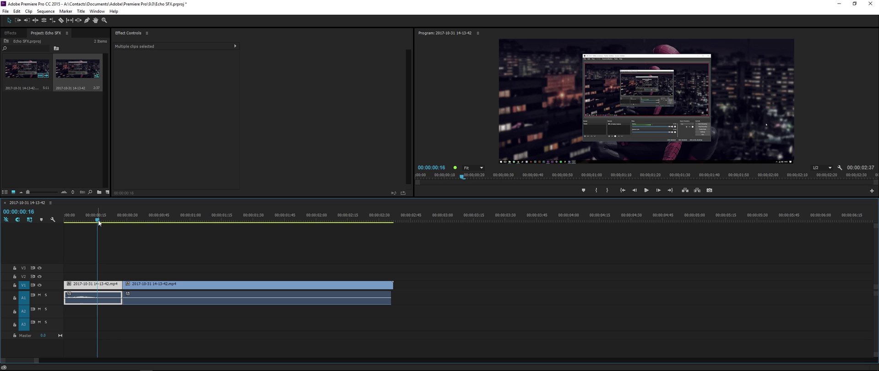
drag(98, 220, 163, 232)
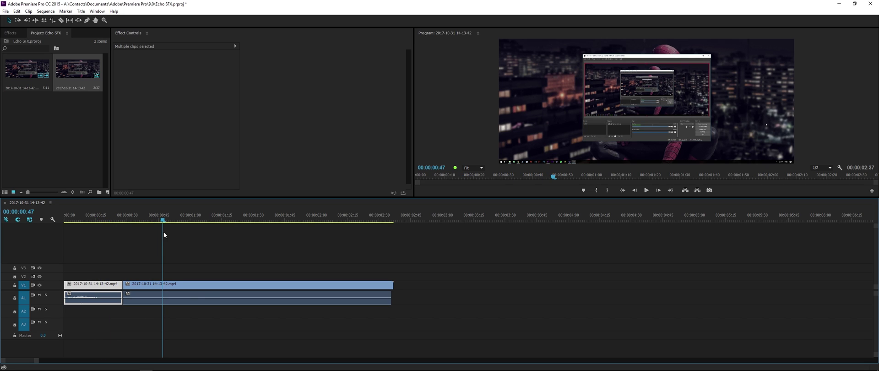
click(190, 296)
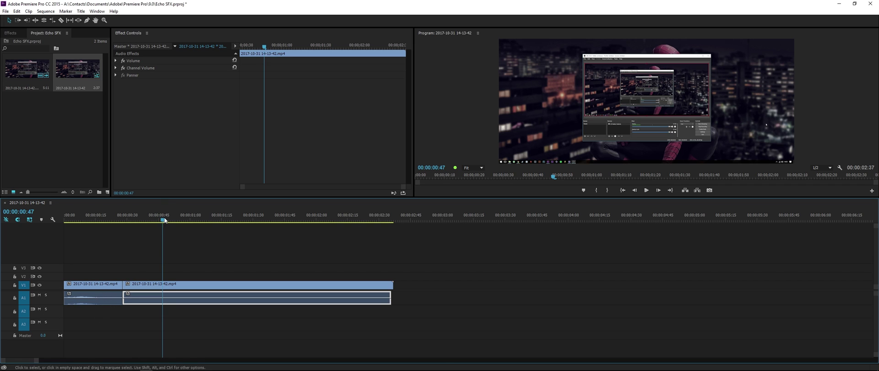
drag(163, 221, 57, 222)
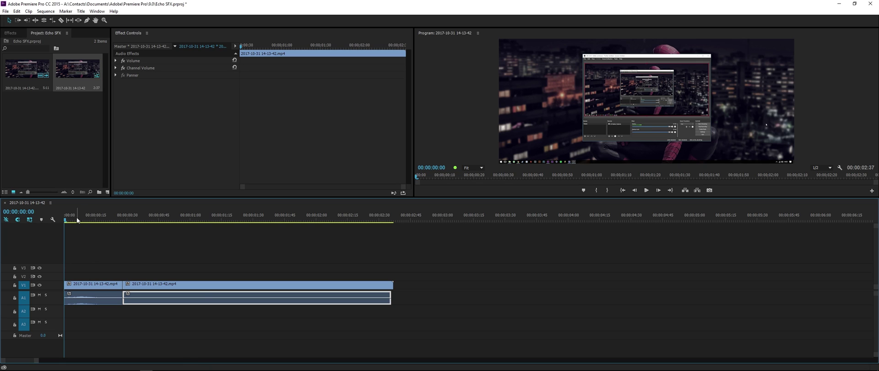
Search the effects for "reverb" and apply the Reverb audio effect to the first audio segment
click(89, 303)
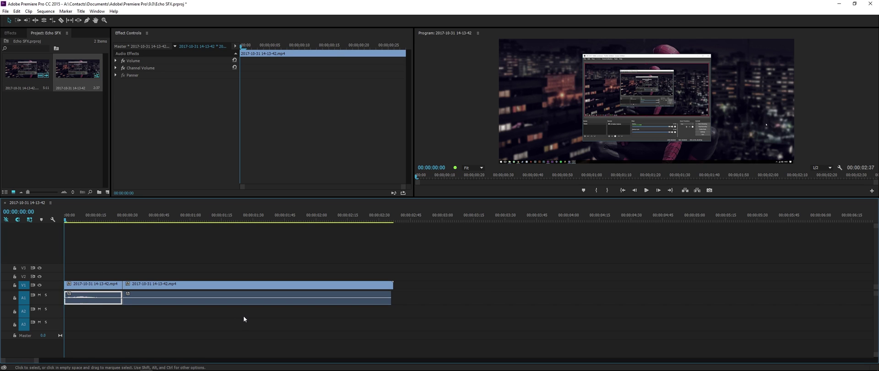
click(15, 33)
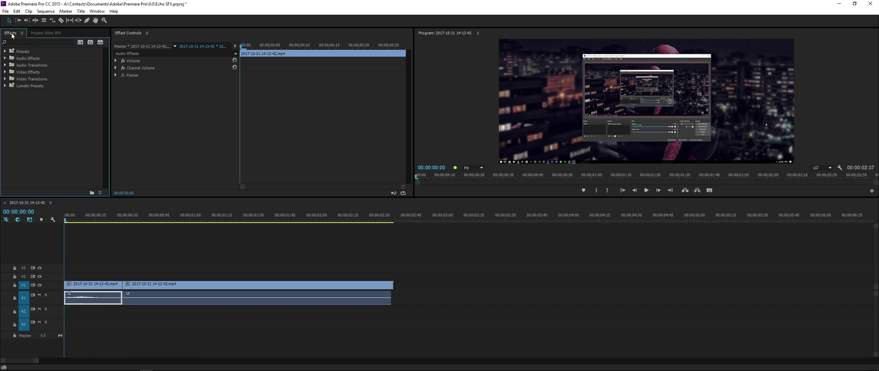
click(97, 11)
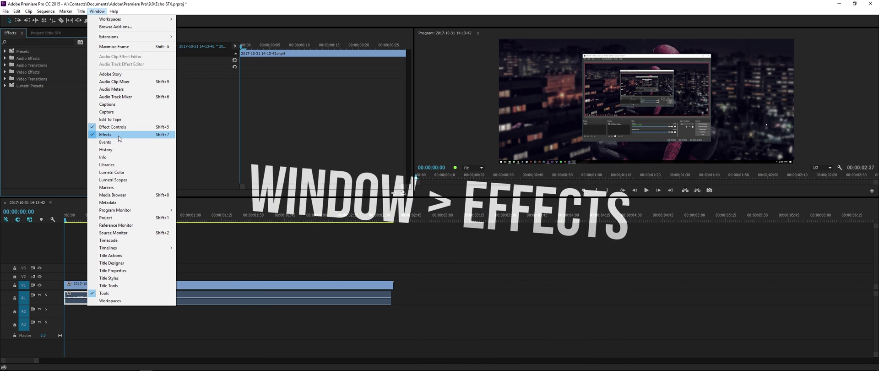
click(44, 137)
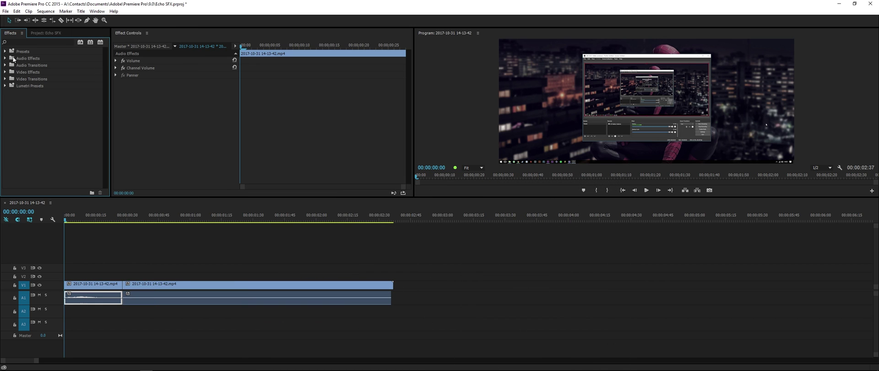
click(18, 42)
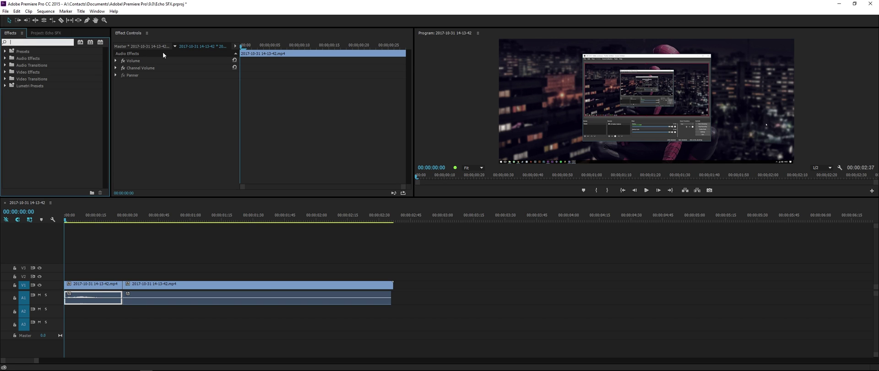
text(reverb)
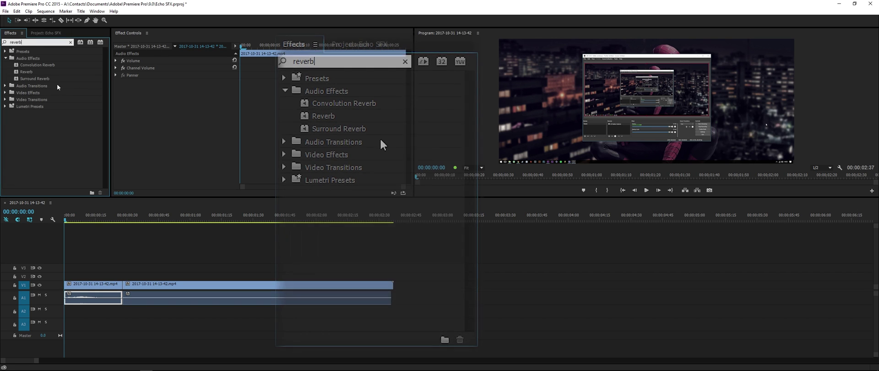
drag(27, 72, 85, 298)
mouse_move(133, 75)
mouse_down()
mouse_move(133, 260)
mouse_move(144, 84)
mouse_up()
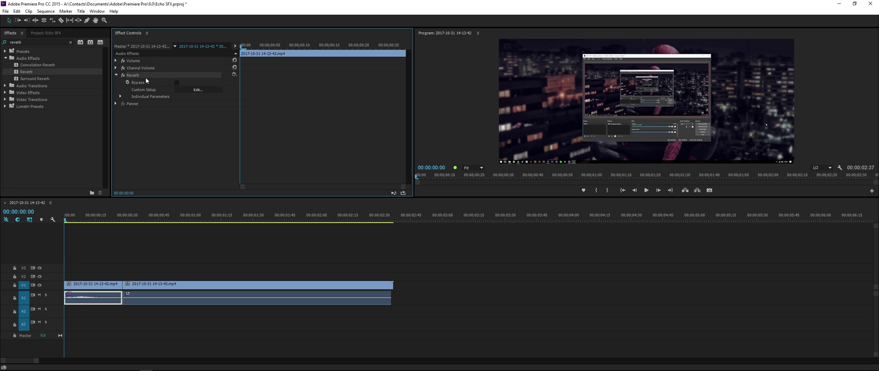
Open the Reverb custom setup, preview the segment with the small room preset, and close the editor
click(204, 90)
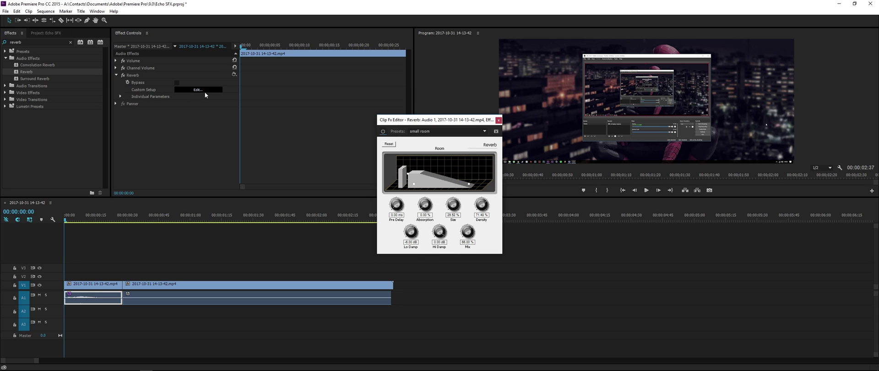
click(433, 133)
click(432, 134)
click(646, 191)
click(646, 191)
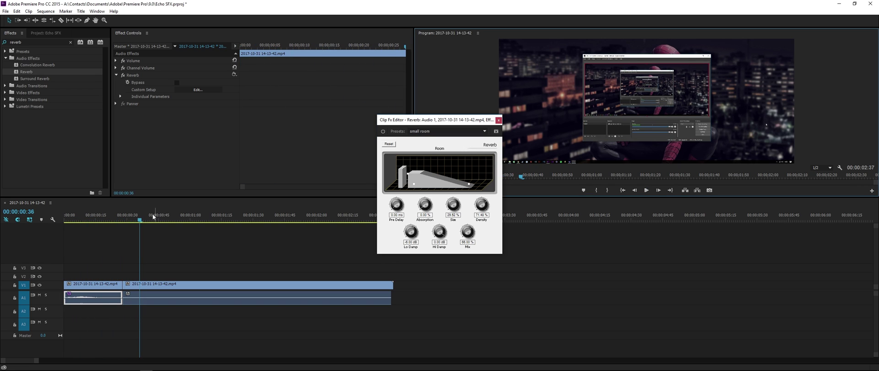
drag(153, 216, 59, 220)
key(space)
click(498, 121)
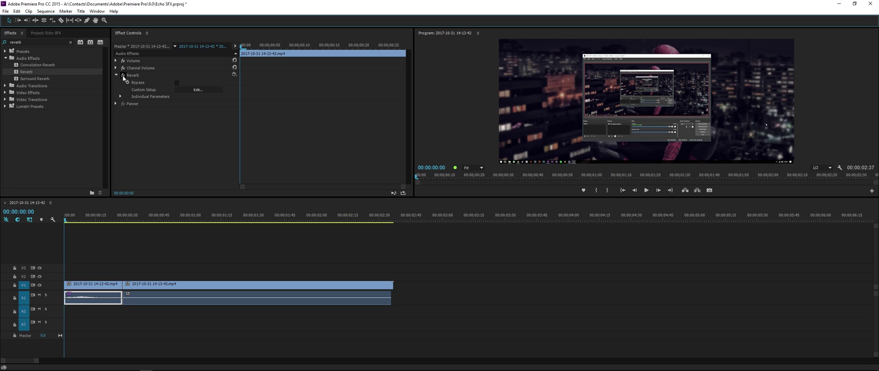
Raise the first audio segment's volume level and its left and right channel volumes to 6.0 dB
click(115, 60)
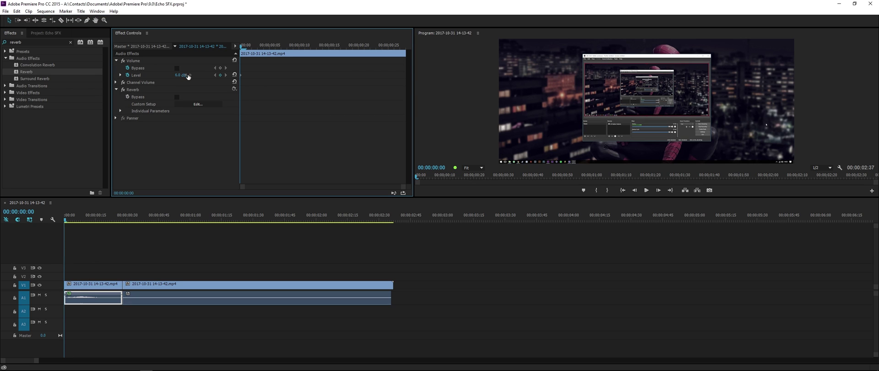
click(116, 83)
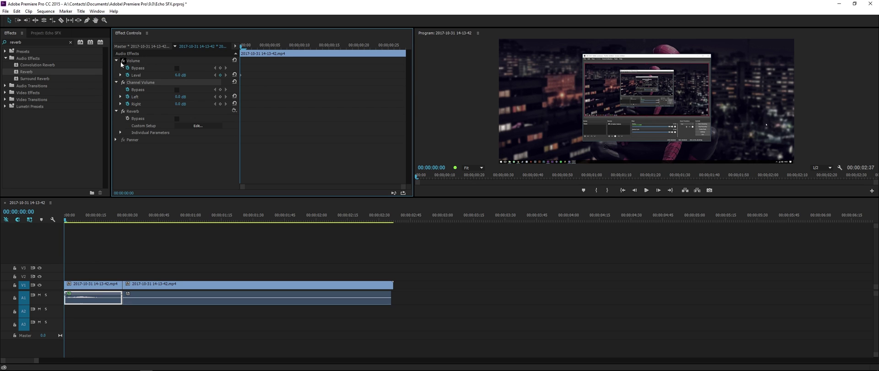
drag(185, 97, 209, 105)
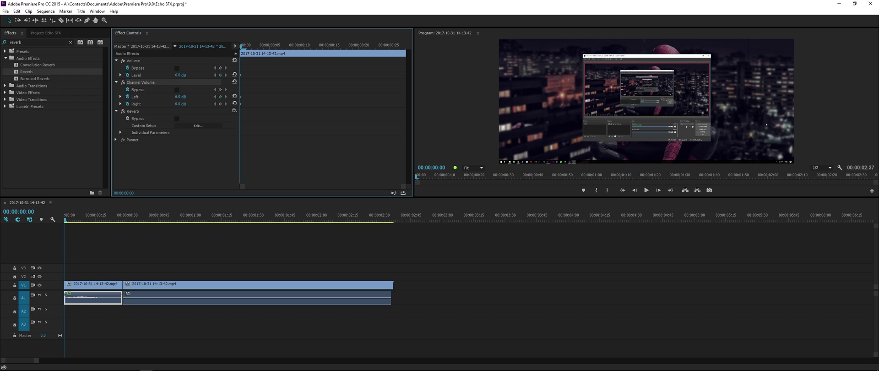
Play back the boosted first segment and extend it by moving the cut to slightly past the 30-frame mark
click(646, 191)
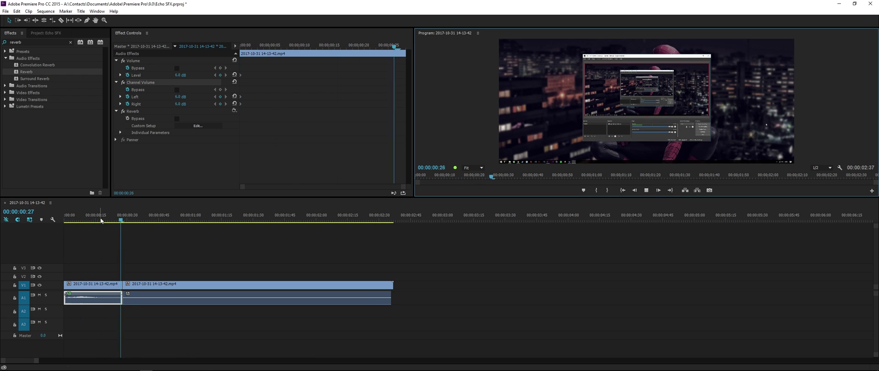
drag(102, 220, 53, 220)
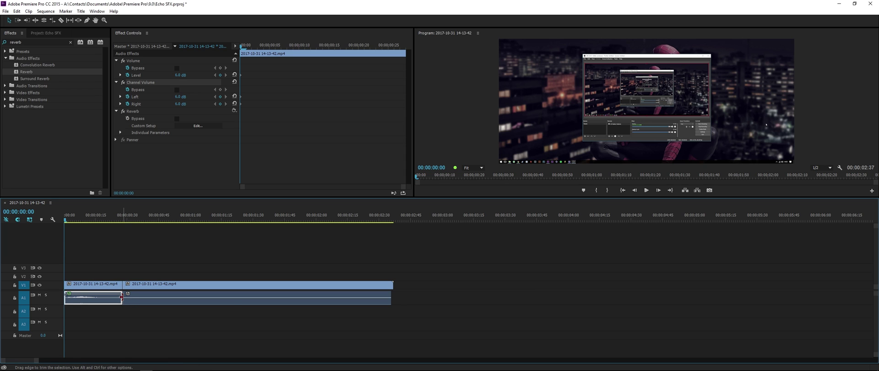
drag(122, 298, 142, 285)
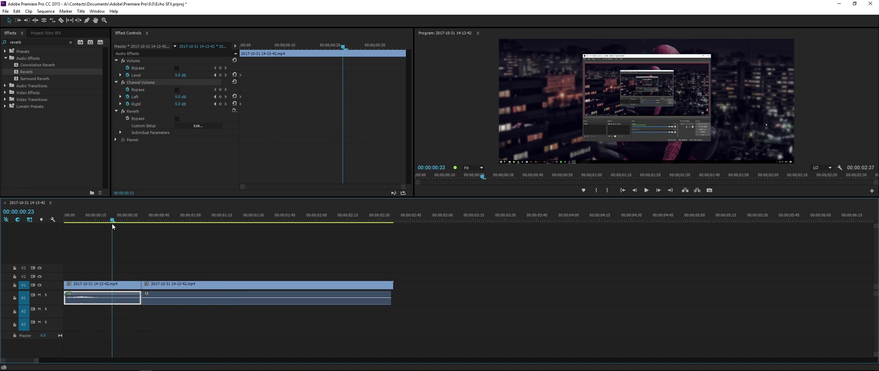
mouse_move(93, 222)
mouse_down()
mouse_move(143, 229)
mouse_move(46, 220)
mouse_up()
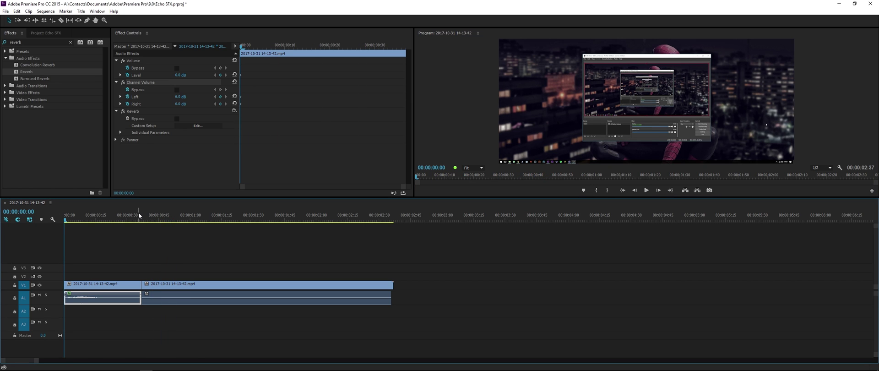
Set the segment's Reverb to the church preset with 0.00 ms pre delay, 64% mix and 0% absorption, and preview it
click(188, 125)
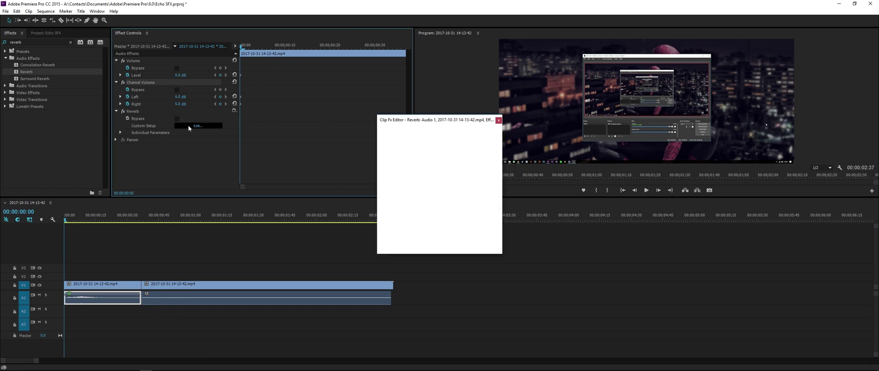
click(449, 81)
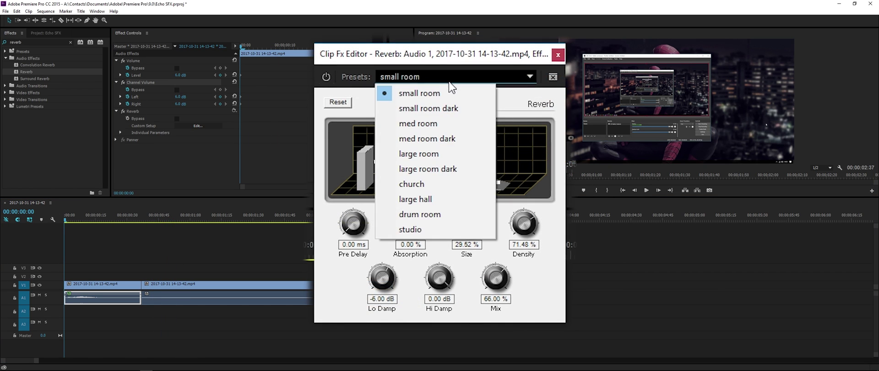
click(452, 184)
drag(406, 185, 382, 183)
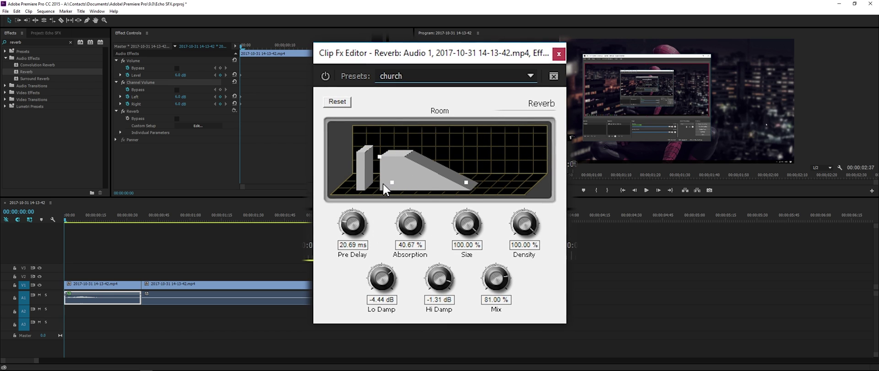
drag(377, 155, 378, 161)
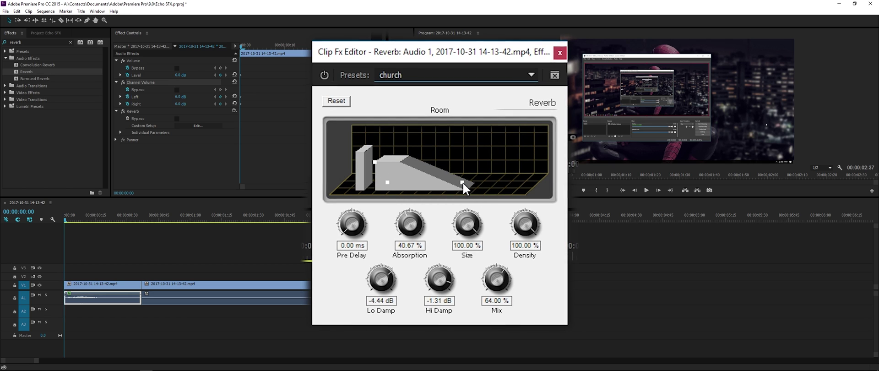
drag(462, 182, 499, 182)
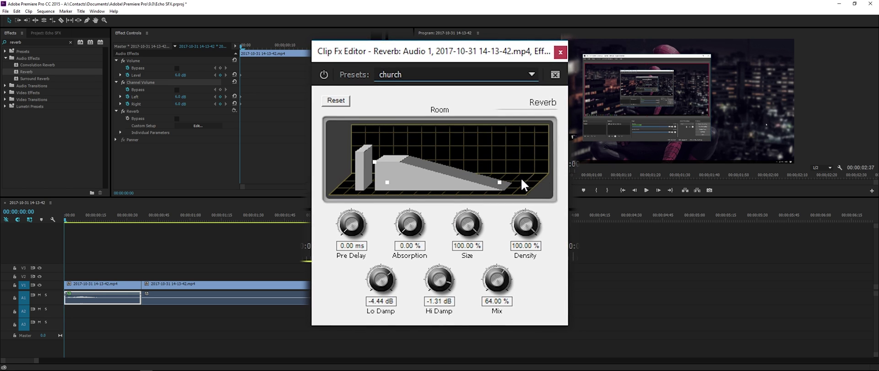
click(560, 51)
click(646, 190)
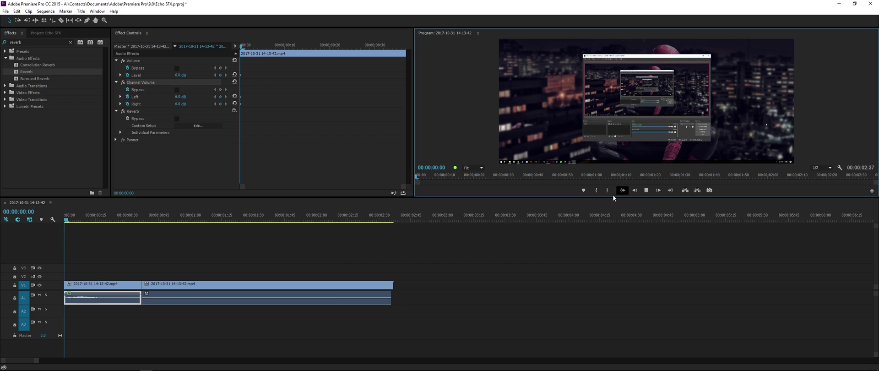
click(65, 220)
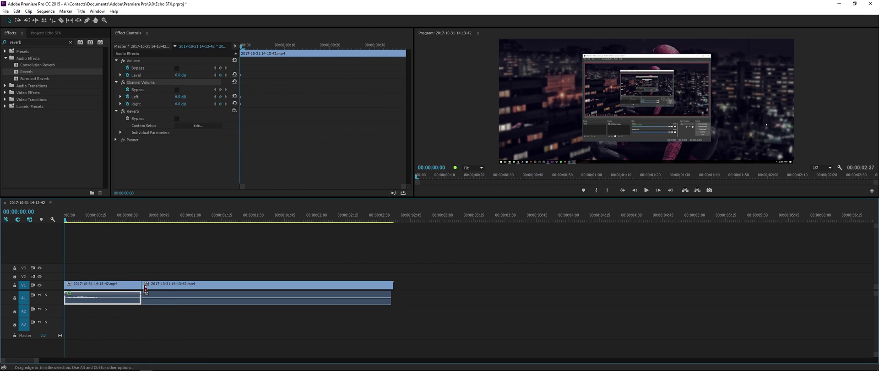
Try splitting the first segment at 00:00:00:17 and moving the later pieces away to preview the sound over an empty gap
drag(65, 221, 100, 223)
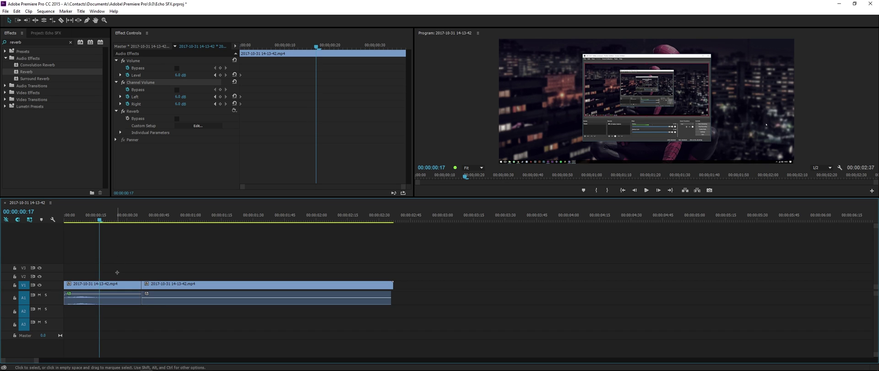
click(118, 297)
key(ctrl+k)
drag(182, 234, 259, 286)
drag(100, 221, 64, 221)
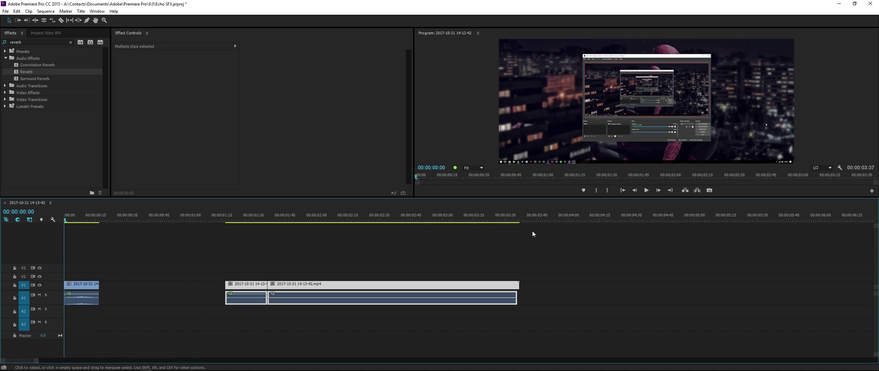
click(648, 190)
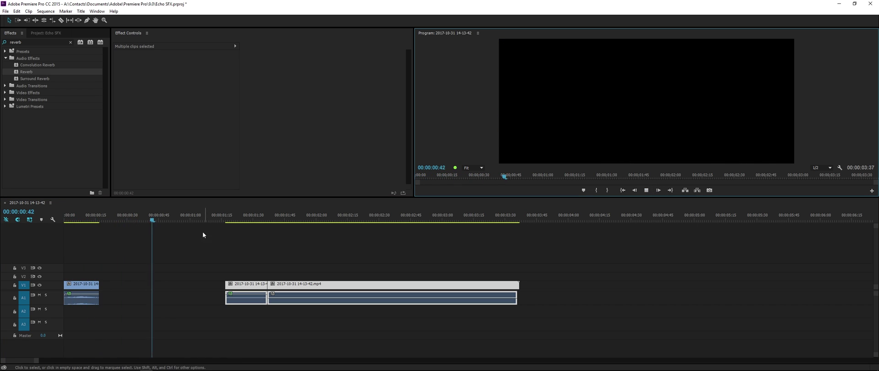
drag(65, 221, 64, 235)
key(ctrl+z)
key(ctrl+z)
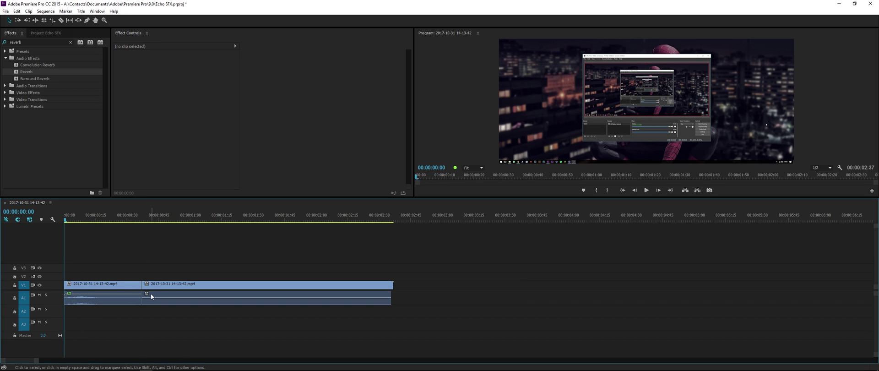
Delete the second segment and extend the first segment's video and audio over the space it occupied
drag(222, 260, 173, 330)
key(Delete)
drag(140, 285, 430, 286)
drag(143, 298, 393, 298)
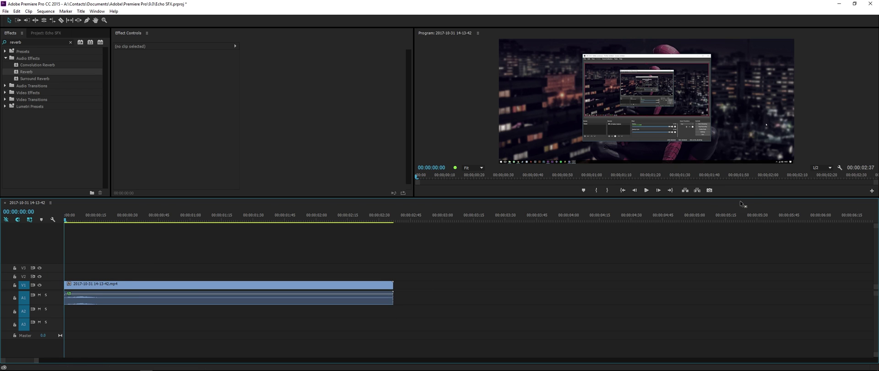
Play and scrub through the extended clip to hear the full echo, and return the playhead to the start
click(650, 192)
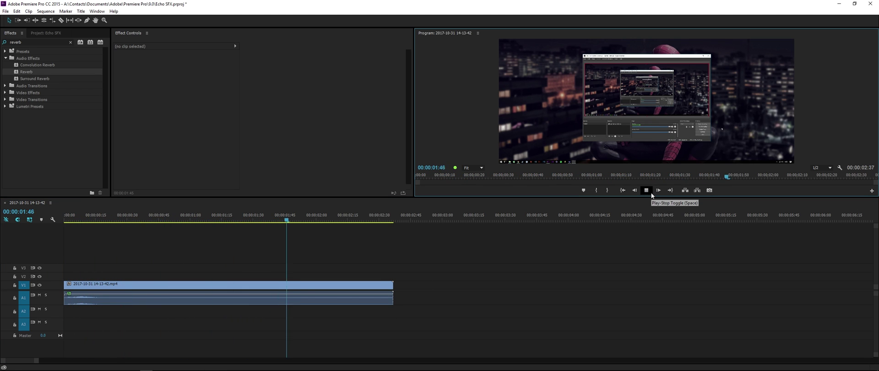
drag(163, 221, 52, 219)
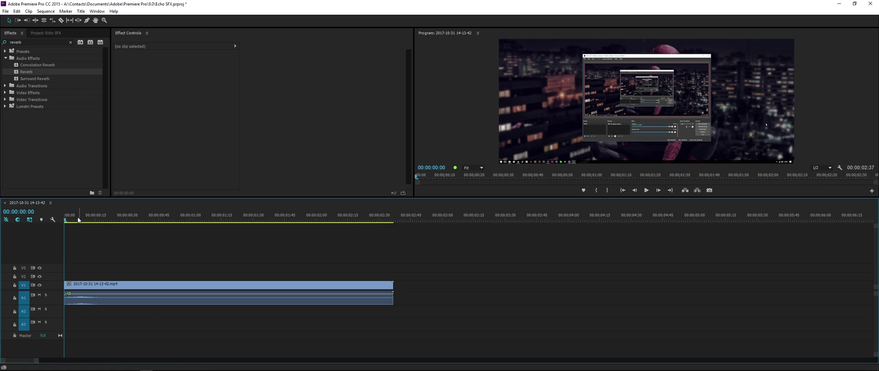
drag(77, 217, 168, 221)
key(Home)
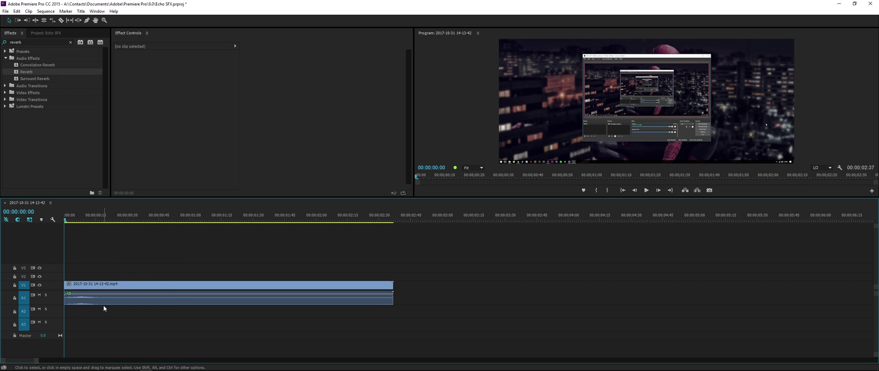
Reopen the extended audio clip's Reverb setup, review the available presets with church still selected, and close the editor
click(106, 302)
click(187, 125)
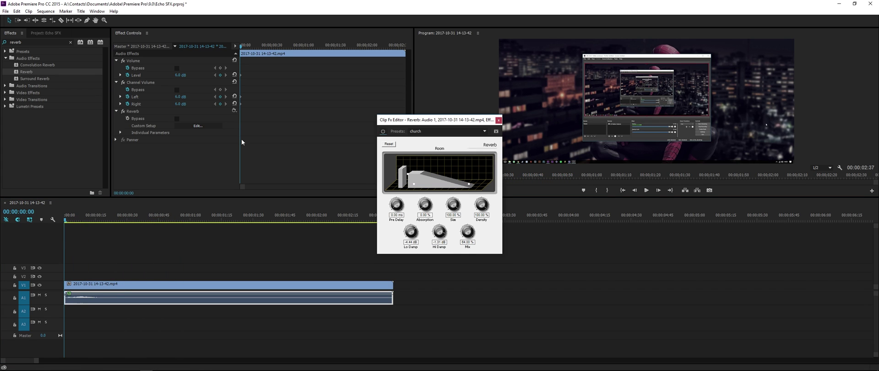
click(424, 132)
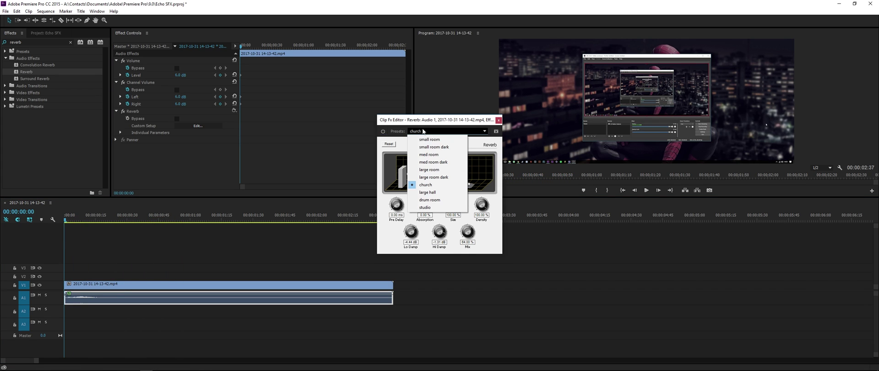
click(467, 131)
click(498, 121)
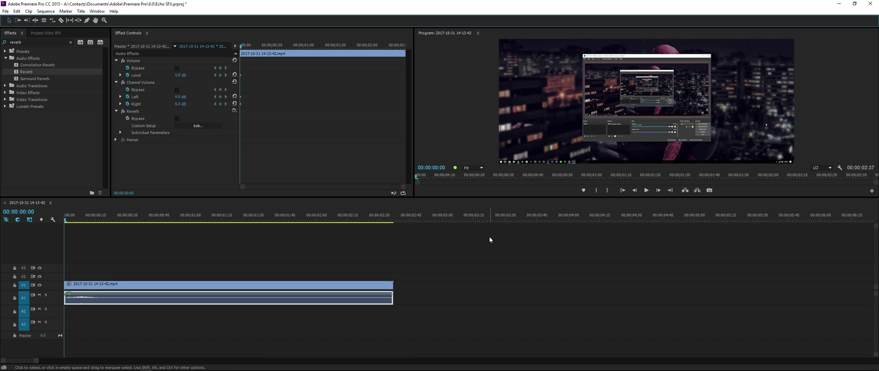